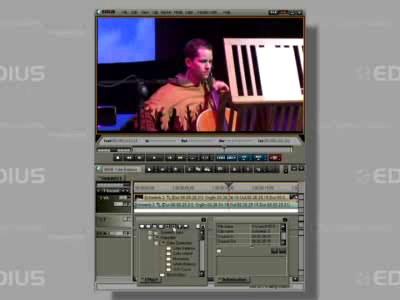
Step: Select the White Balance filter and enable keyframing for all its parameters
click(183, 263)
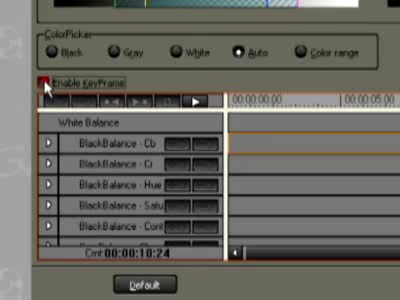
click(44, 84)
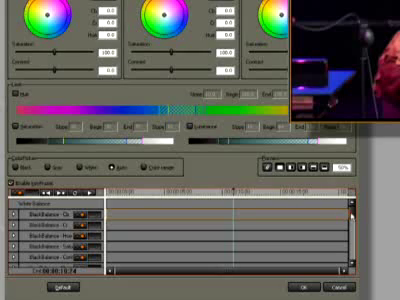
scroll(55, 230, down, 2)
scroll(55, 230, down, 2)
scroll(55, 230, down, 2)
scroll(55, 230, down, 2)
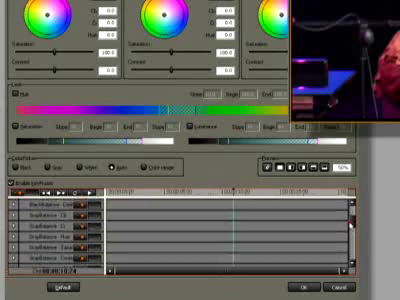
scroll(55, 230, down, 2)
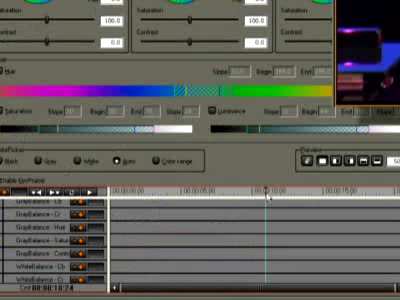
Step: Keyframe gray balance saturation at about 7 s (100.0) and 11 s (70.9), then scrub to check
drag(265, 190, 214, 190)
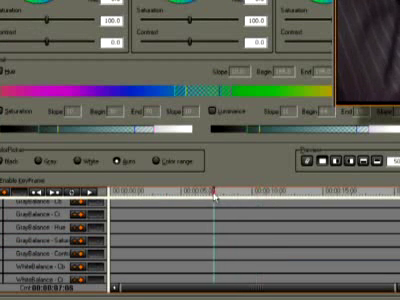
click(78, 241)
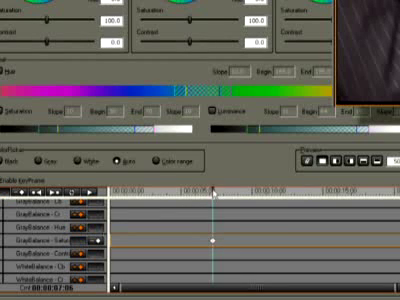
drag(214, 190, 278, 190)
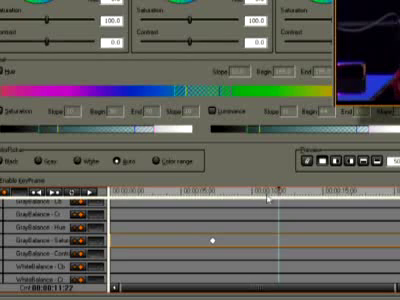
click(96, 241)
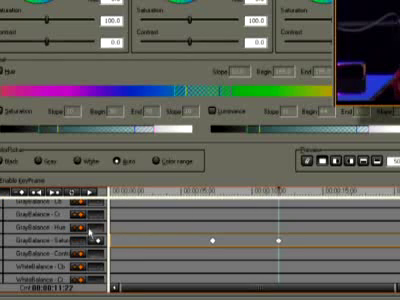
drag(191, 20, 177, 22)
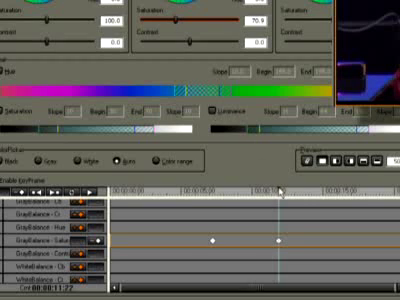
mouse_move(281, 190)
mouse_down()
mouse_move(220, 190)
mouse_move(281, 190)
mouse_up()
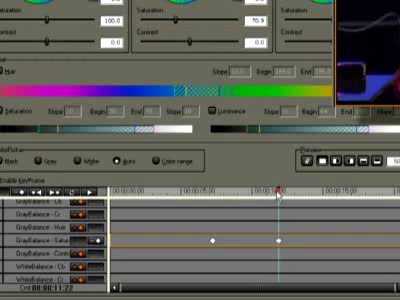
Step: Expand the GrayBalance-Saturation track to reveal its curve and select the later keyframe
double_click(4, 241)
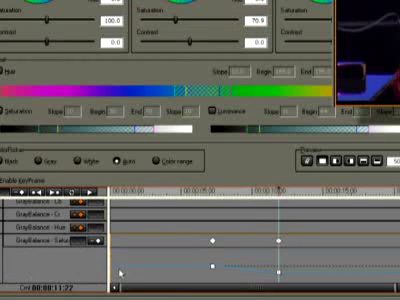
click(278, 272)
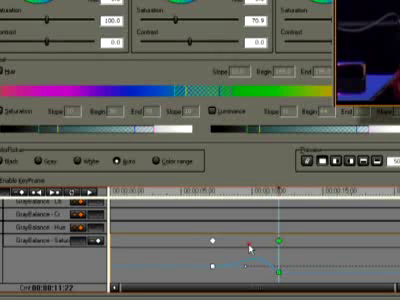
scroll(200, 240, down, 2)
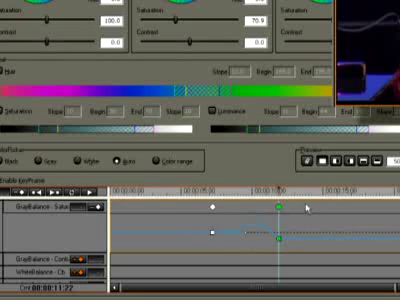
Step: Delete the four saturation keyframes and collapse the expanded track rows
drag(305, 204, 195, 248)
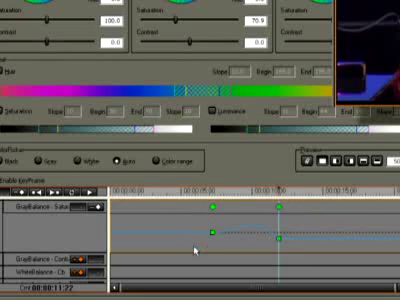
key(Delete)
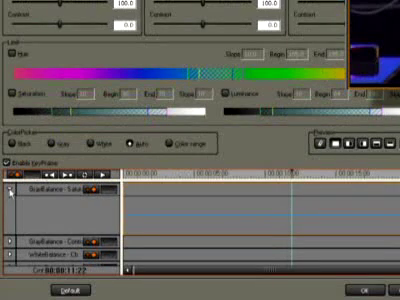
click(9, 190)
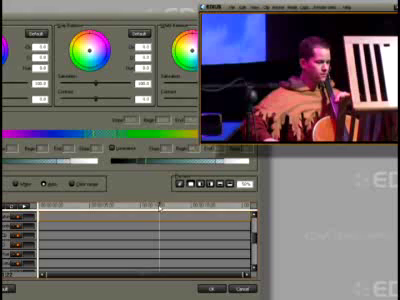
Step: Add keyframes on every White Balance track at 00:00:00:15, then play the clip
drag(158, 205, 127, 205)
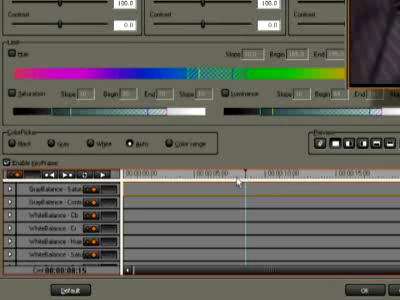
click(18, 177)
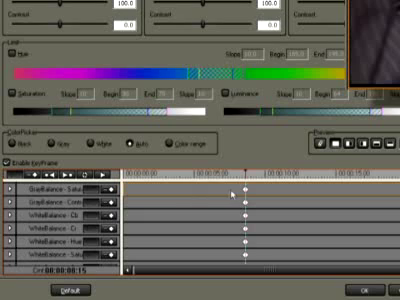
key(space)
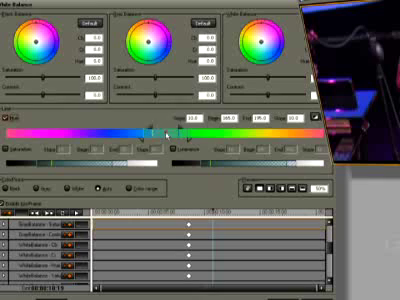
Step: Drag the hue limit gradient markers to Begin 314.0 and End 60.0
mouse_move(152, 128)
mouse_down()
mouse_move(300, 130)
mouse_move(256, 134)
mouse_up()
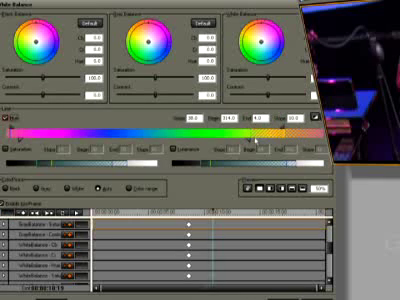
mouse_move(10, 128)
mouse_down()
mouse_move(100, 132)
mouse_move(62, 130)
mouse_up()
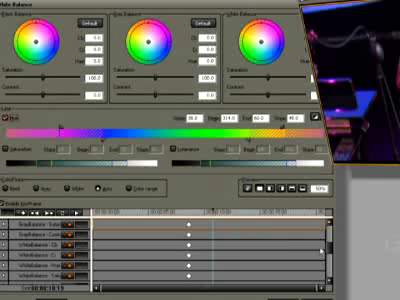
scroll(150, 250, down, 3)
scroll(150, 250, down, 3)
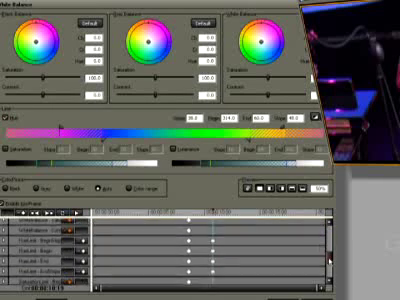
scroll(150, 250, down, 2)
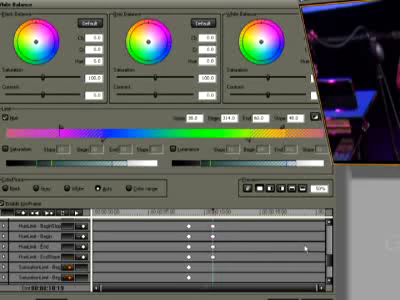
scroll(150, 250, down, 3)
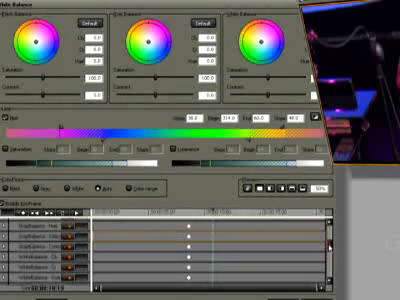
scroll(150, 250, down, 2)
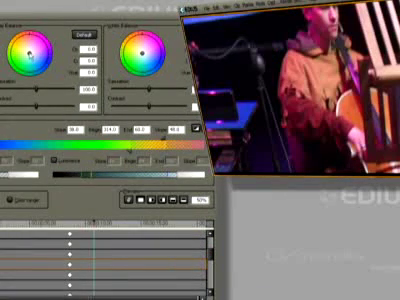
Step: Move the Gray Balance wheel's centre point to Cb −19.0 and Cr −24.5
drag(30, 50, 25, 62)
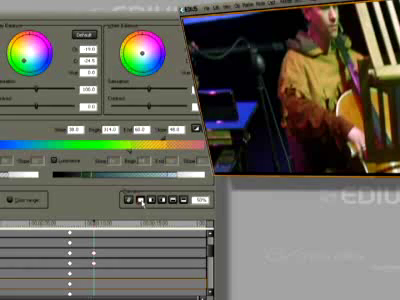
Step: Drag the keyframe timeline cursor back to an earlier frame to compare in split preview
drag(95, 225, 20, 224)
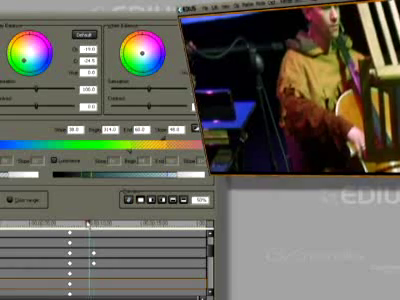